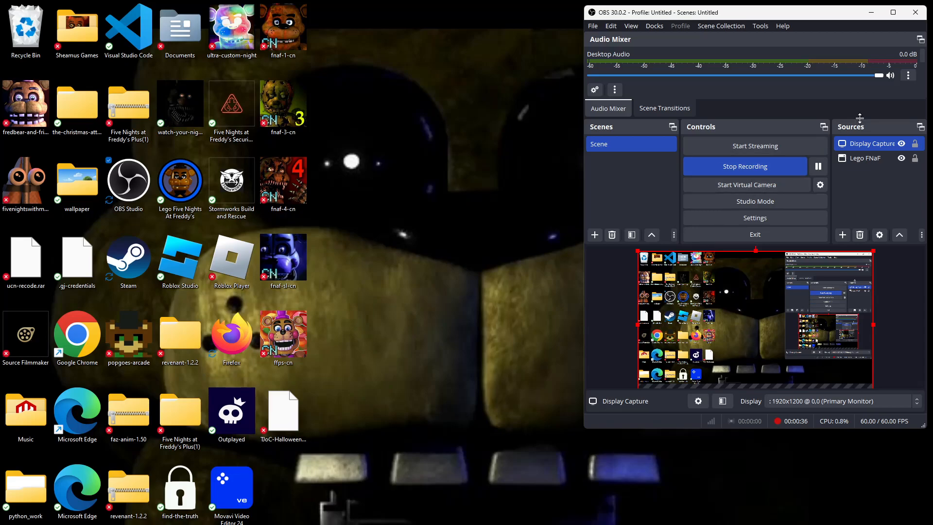
Detach the Sources dock into its own floating window, enlarge it, and select the Display Capture source
{"action": "left_click_drag", "start_coordinate": [860, 126], "coordinate": [429, 238]}
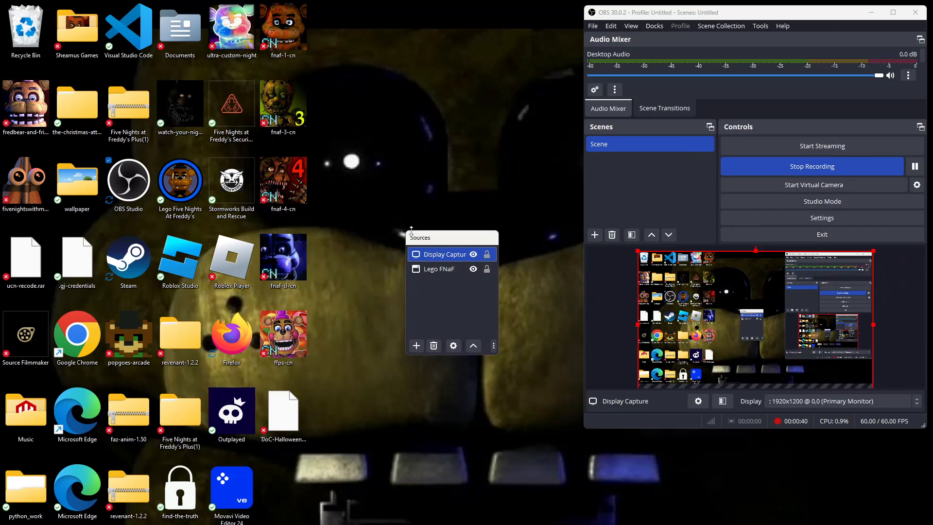
{"action": "left_click_drag", "start_coordinate": [406, 228], "coordinate": [395, 166]}
{"action": "left_click", "coordinate": [394, 193], "text": "ctrl"}
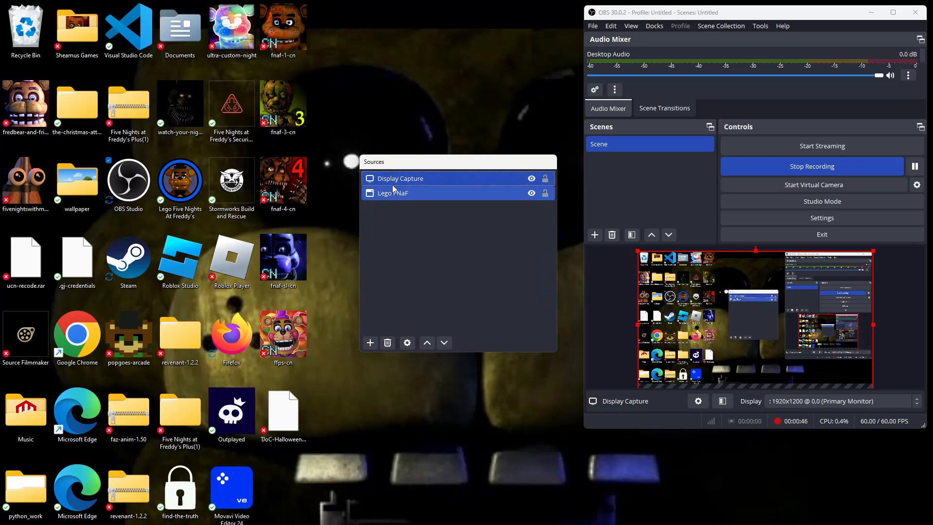
{"action": "left_click", "coordinate": [392, 179]}
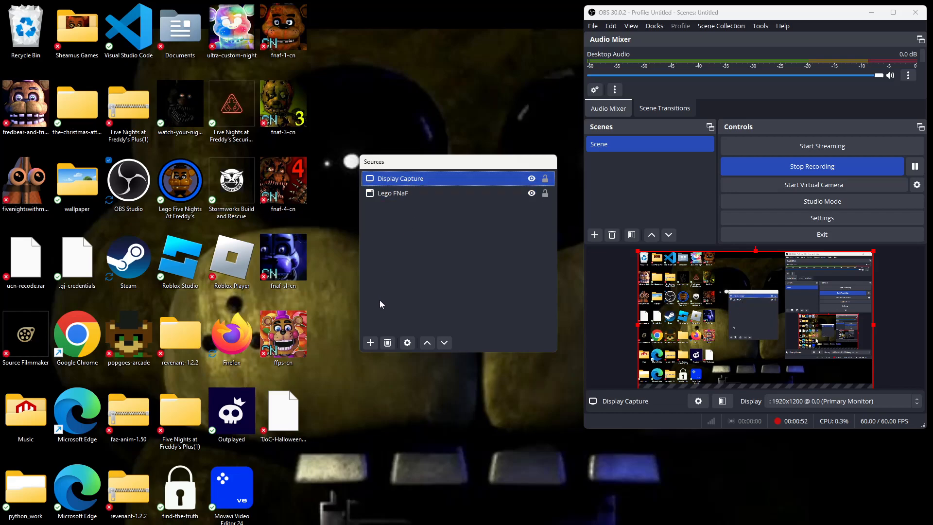
Add a new display capture source named Display Capture 2, discarding its property changes, and dock Sources back beside Controls
{"action": "left_click", "coordinate": [371, 343]}
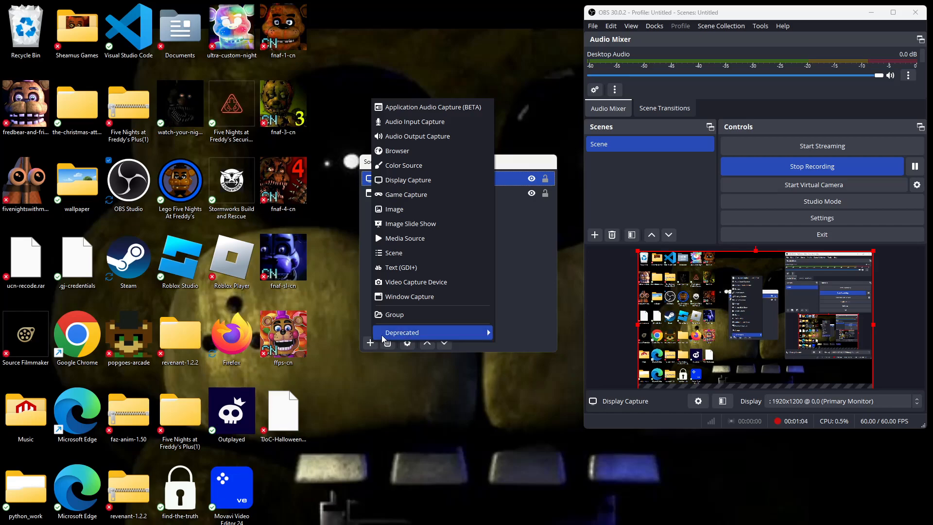
{"action": "left_click", "coordinate": [406, 181]}
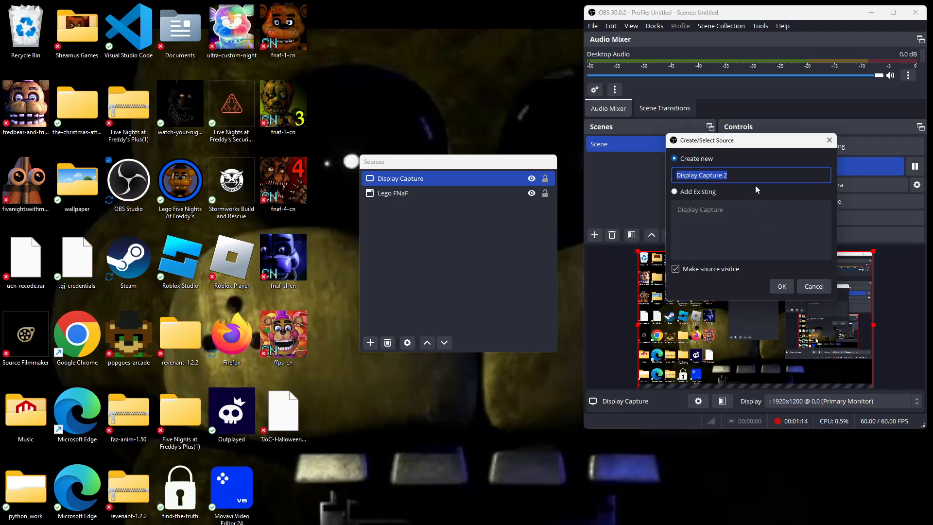
{"action": "left_click", "coordinate": [777, 284]}
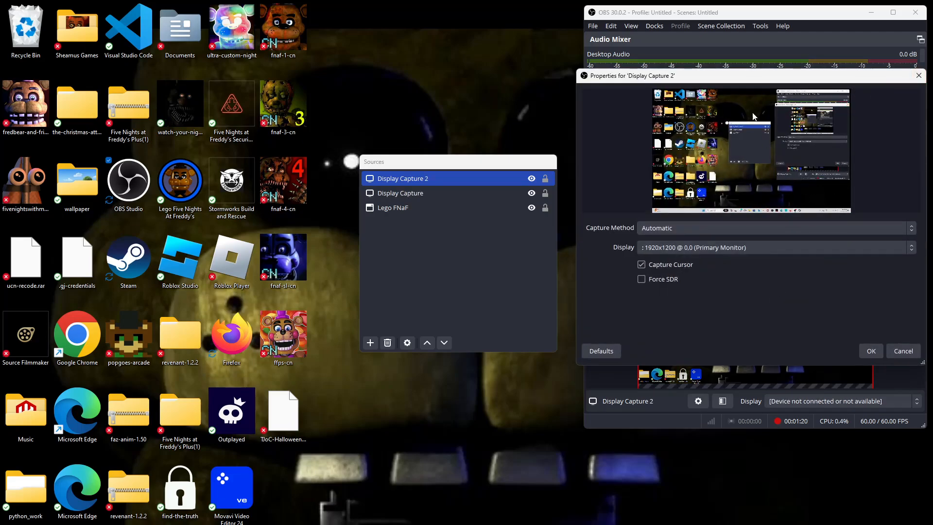
{"action": "left_click", "coordinate": [918, 75]}
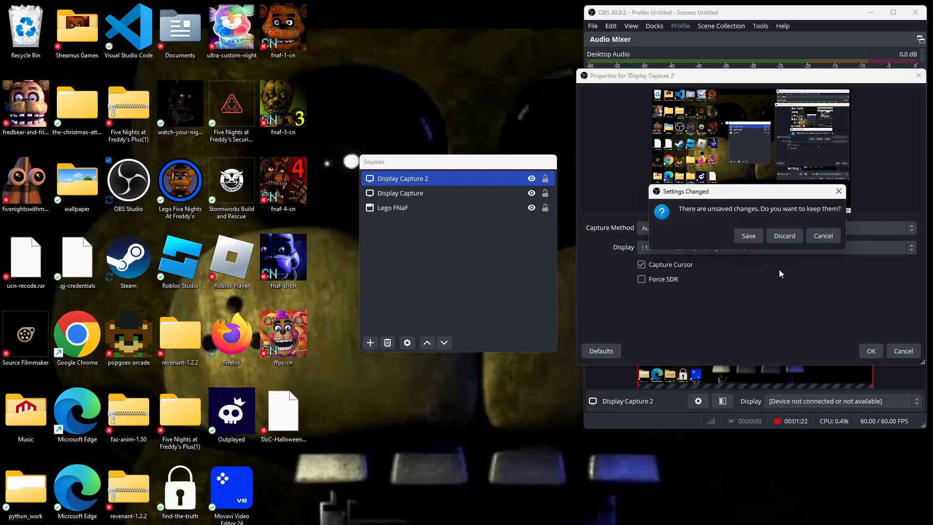
{"action": "left_click", "coordinate": [788, 235]}
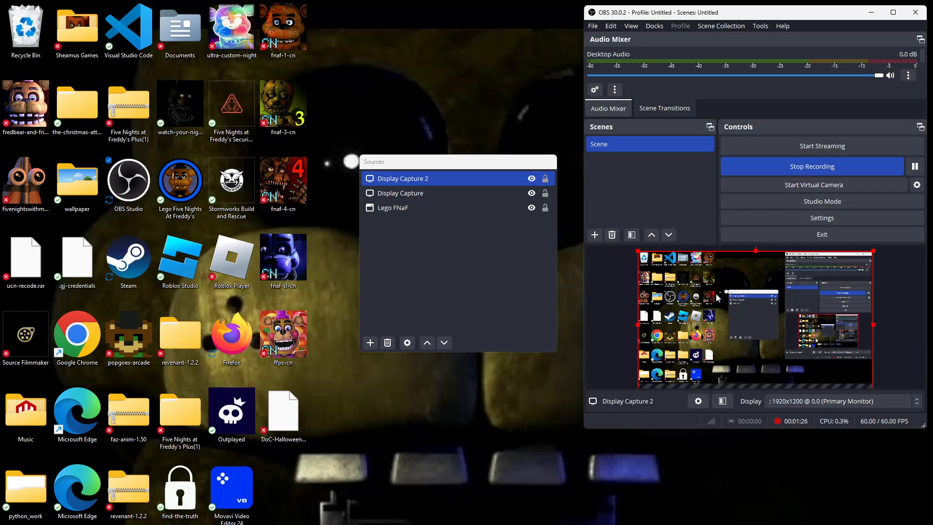
{"action": "left_click_drag", "start_coordinate": [484, 164], "coordinate": [908, 161]}
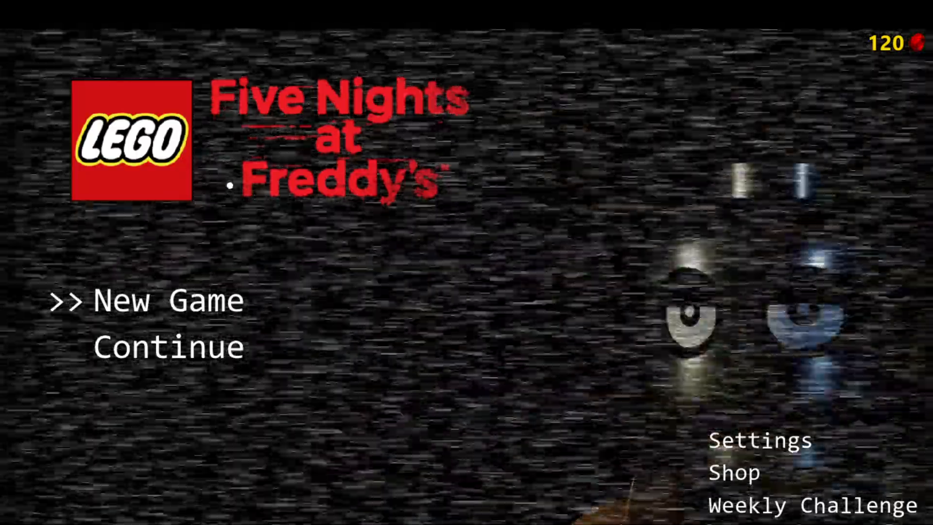
Switch from the Lego Five Nights at Freddy's game to OBS Studio and enlarge its window
{"action": "key", "text": "super+p"}
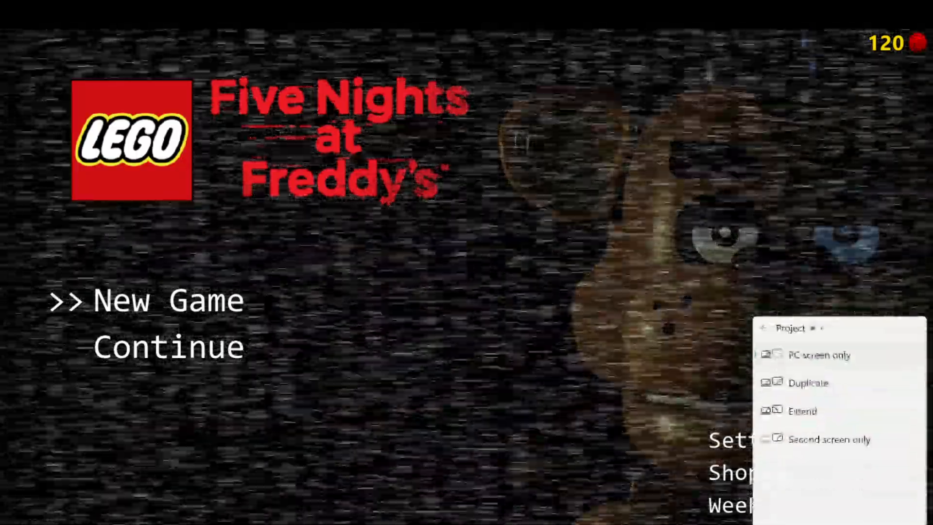
{"action": "left_click", "coordinate": [559, 524]}
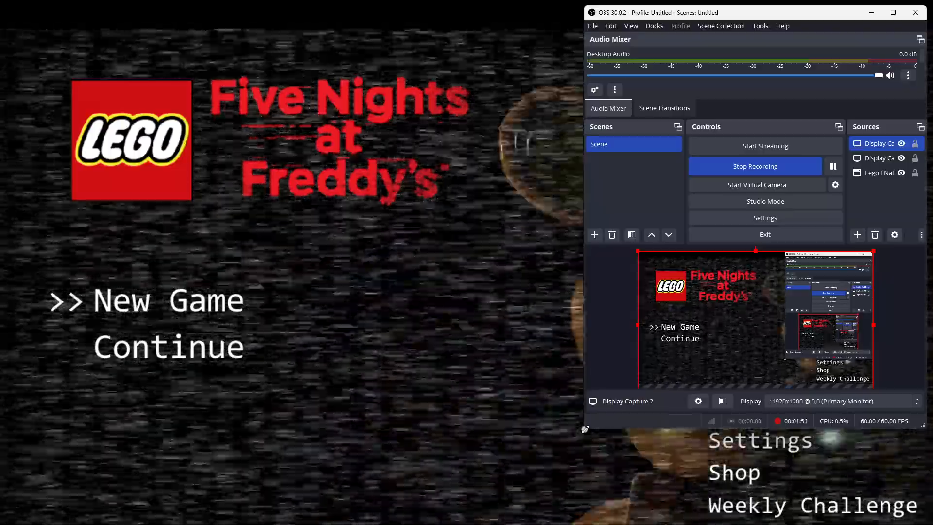
{"action": "left_click_drag", "start_coordinate": [584, 429], "coordinate": [482, 466]}
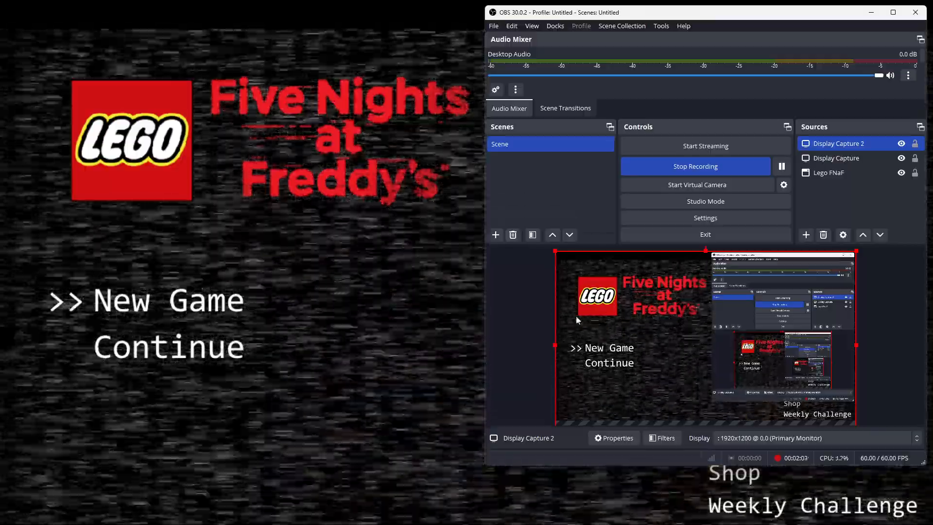
Return to the Lego Five Nights at Freddy's game, exit it, and make the OBS Studio window smaller
{"action": "left_click", "coordinate": [447, 319]}
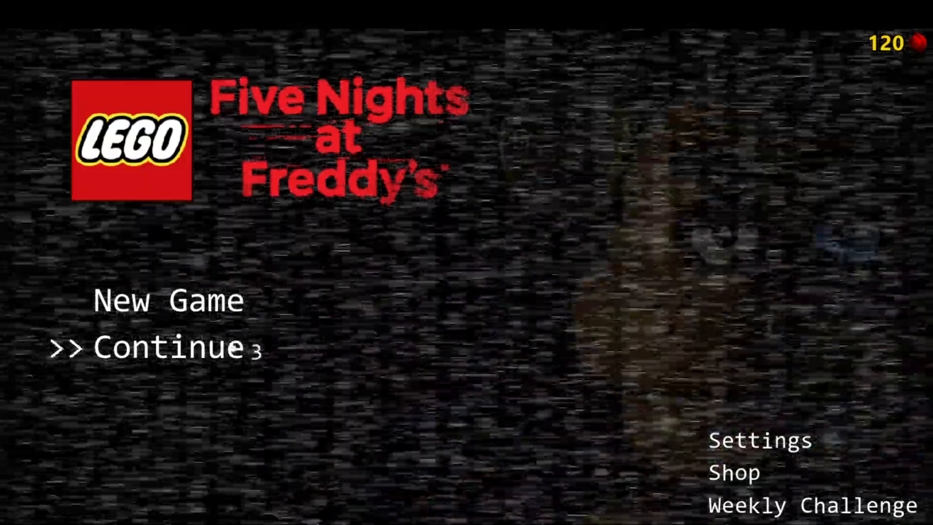
{"action": "key", "text": "Escape"}
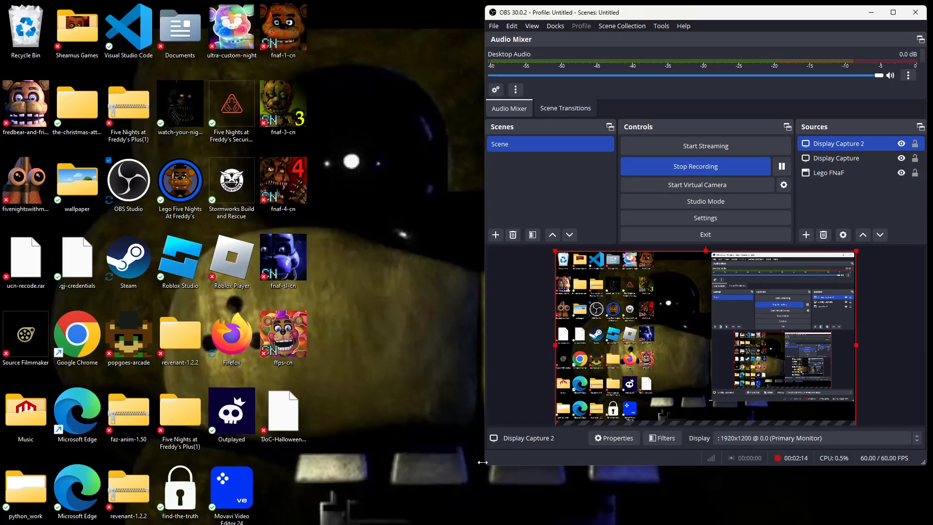
{"action": "left_click_drag", "start_coordinate": [486, 465], "coordinate": [540, 437]}
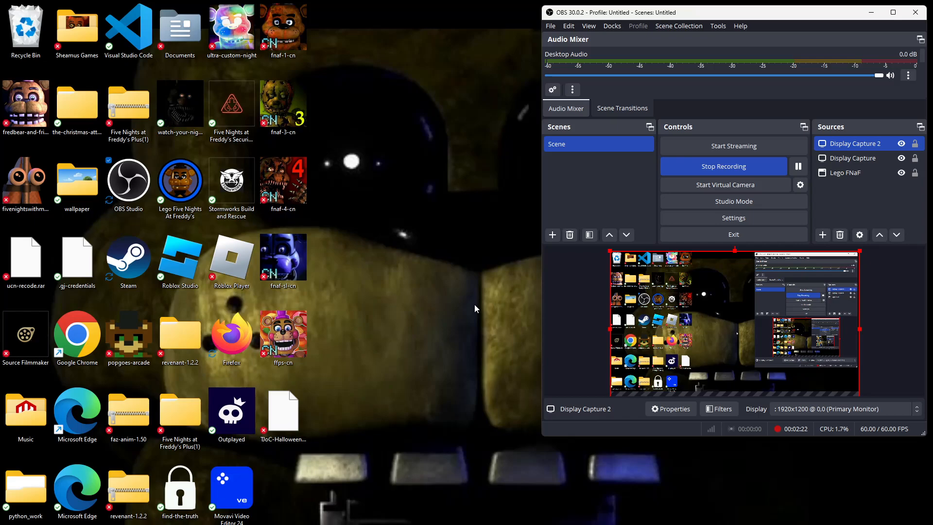
Enable the experimental captions with Mic/Aux as the audio source
{"action": "left_click", "coordinate": [718, 26]}
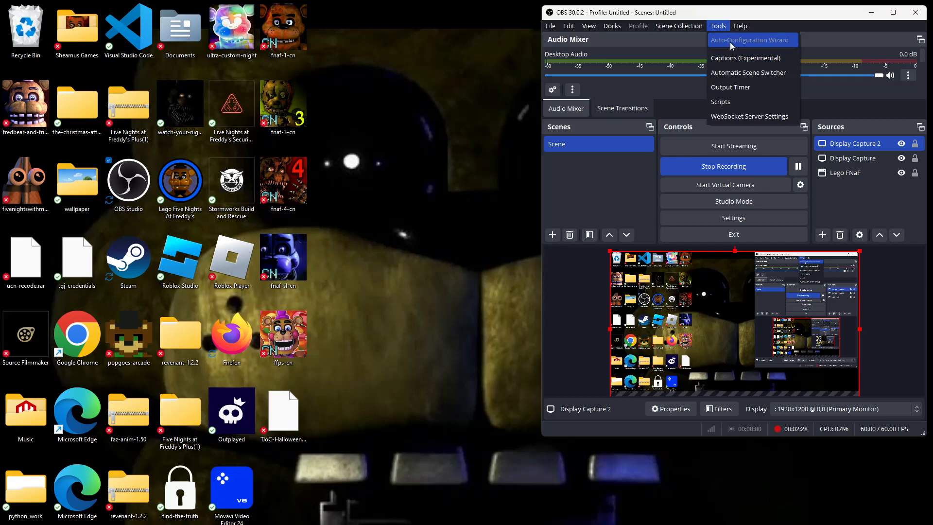
{"action": "mouse_move", "coordinate": [679, 26]}
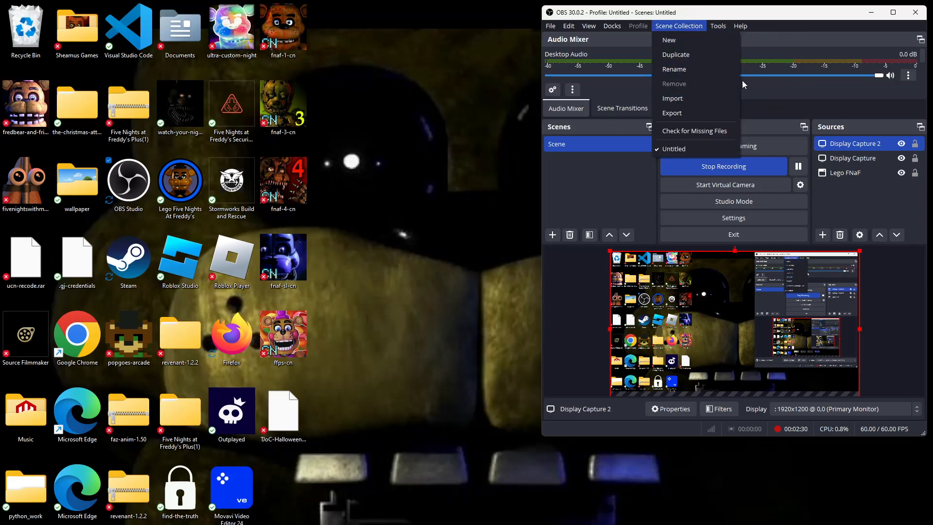
{"action": "mouse_move", "coordinate": [734, 28]}
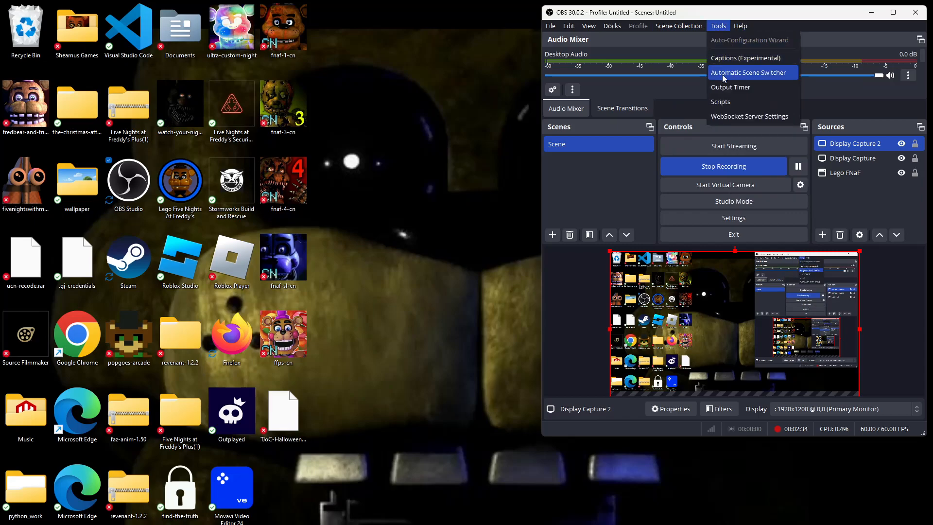
{"action": "left_click", "coordinate": [722, 59]}
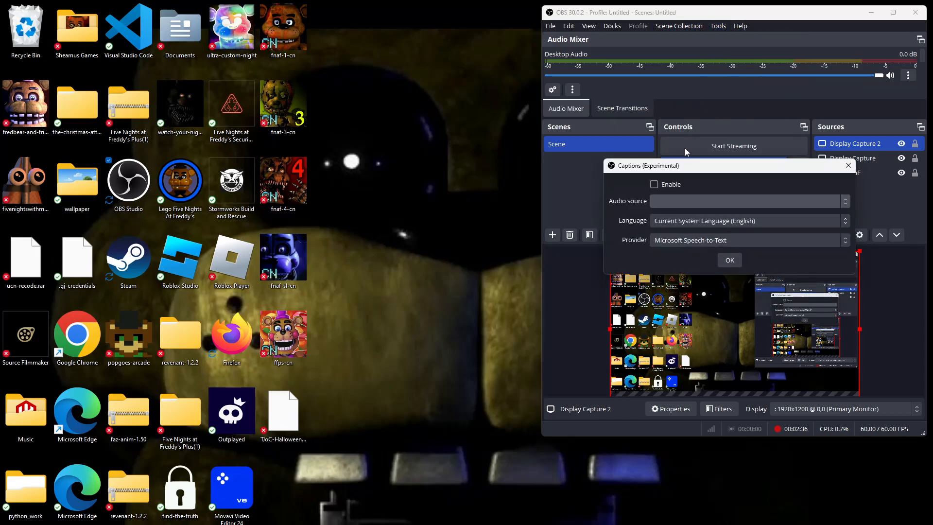
{"action": "left_click", "coordinate": [656, 202]}
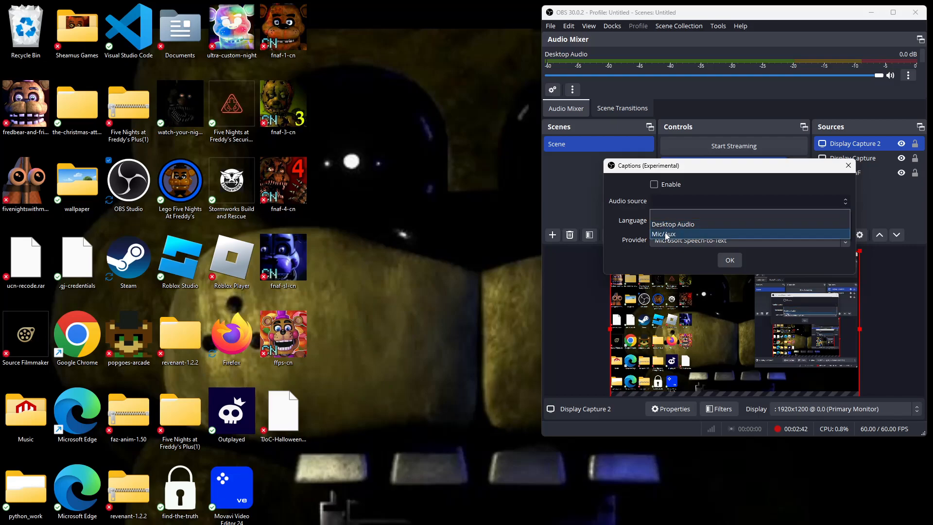
{"action": "left_click", "coordinate": [664, 233]}
{"action": "left_click", "coordinate": [654, 185]}
{"action": "left_click", "coordinate": [727, 261]}
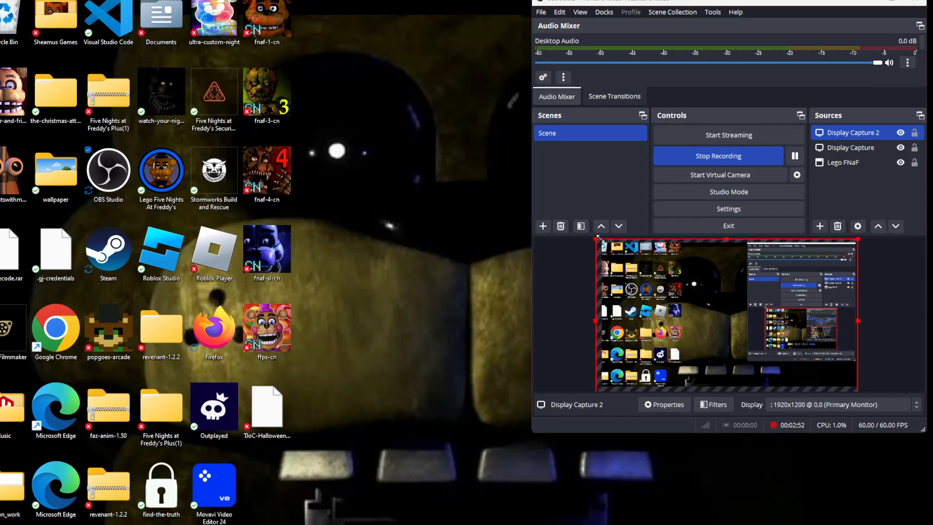
Open the scene's filters and add a Chroma Key effect filter with the default name
{"action": "left_click", "coordinate": [582, 226]}
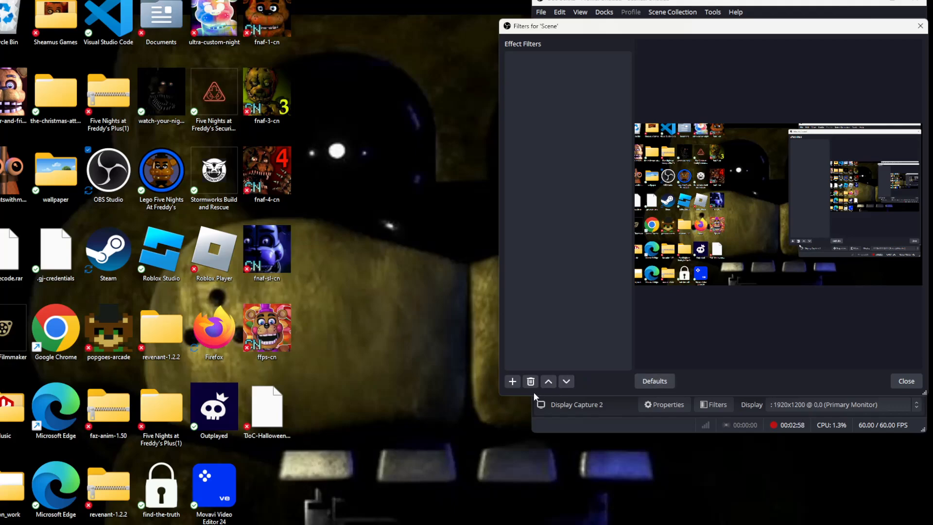
{"action": "left_click", "coordinate": [513, 383]}
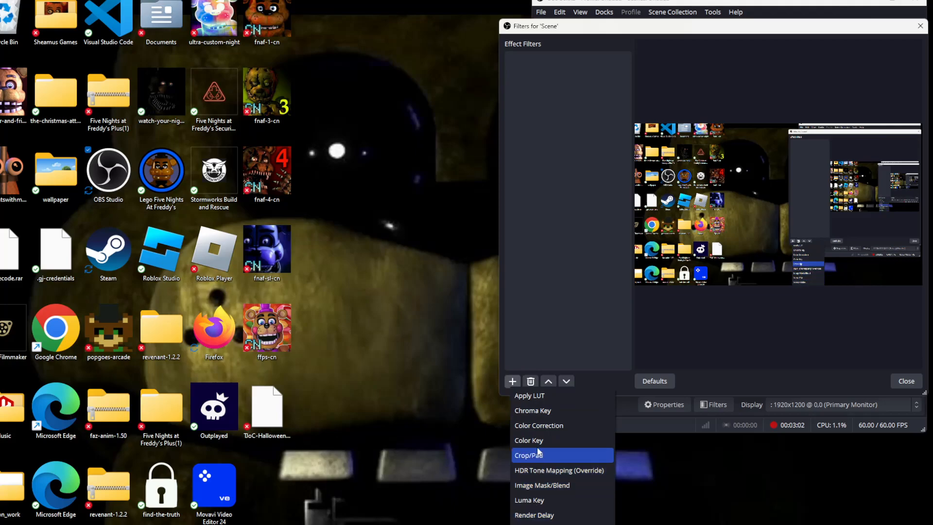
{"action": "left_click", "coordinate": [546, 413]}
{"action": "left_click", "coordinate": [689, 226]}
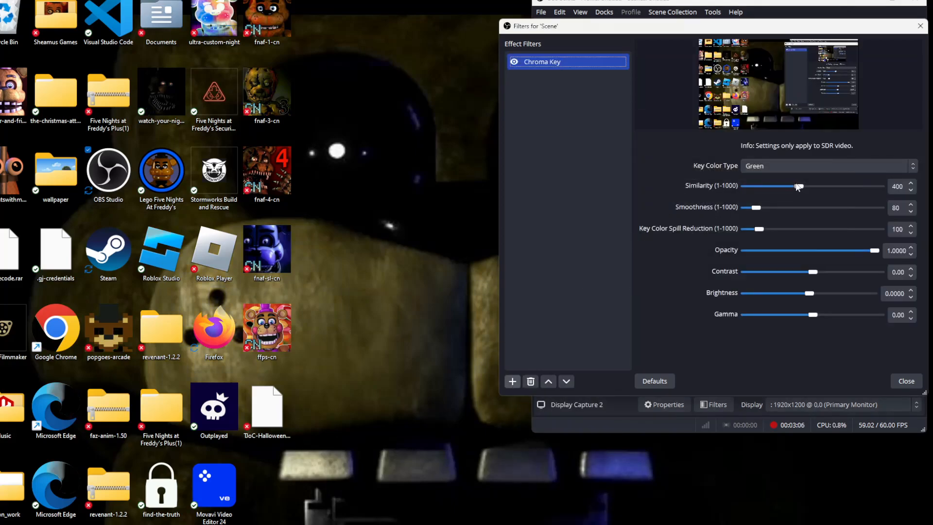
Try other key color types for the Chroma Key filter and settle on Custom Color
{"action": "left_click", "coordinate": [791, 165]}
{"action": "left_click", "coordinate": [786, 189]}
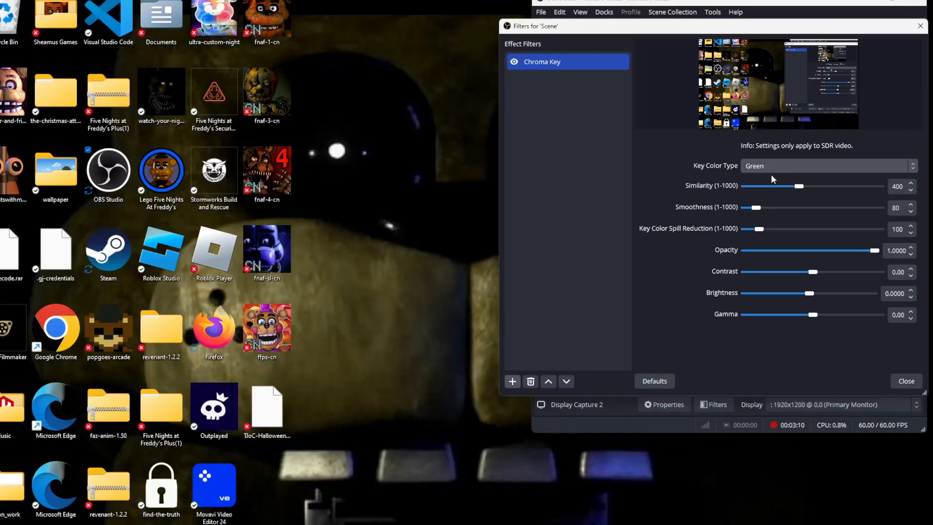
{"action": "left_click", "coordinate": [769, 165]}
{"action": "left_click", "coordinate": [763, 197]}
{"action": "left_click", "coordinate": [772, 166]}
{"action": "left_click", "coordinate": [763, 210]}
Set the Chroma Key's similarity to 53, smoothness to 1, opacity to 0.9870, contrast to 0.97, brightness to 0.0039, and gamma to -0.13
{"action": "left_click_drag", "start_coordinate": [795, 208], "coordinate": [801, 208]}
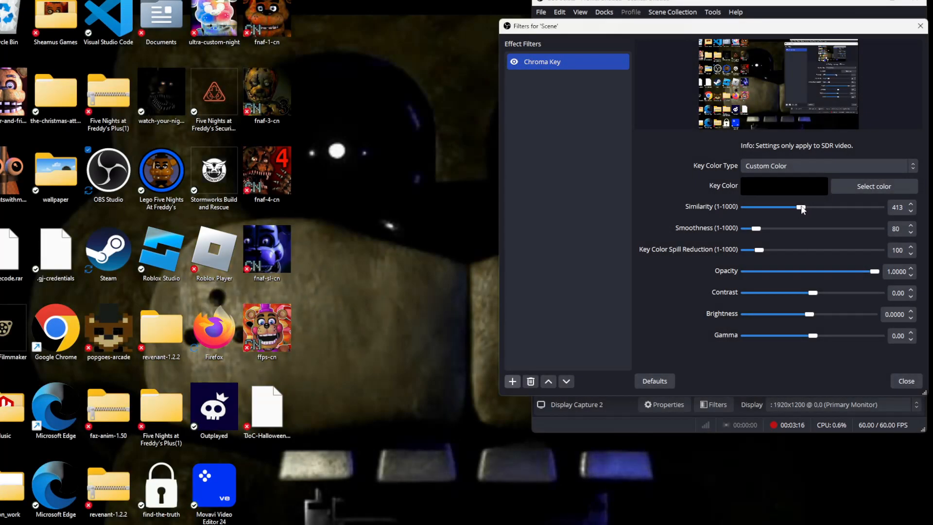
{"action": "left_click_drag", "start_coordinate": [801, 208], "coordinate": [739, 229]}
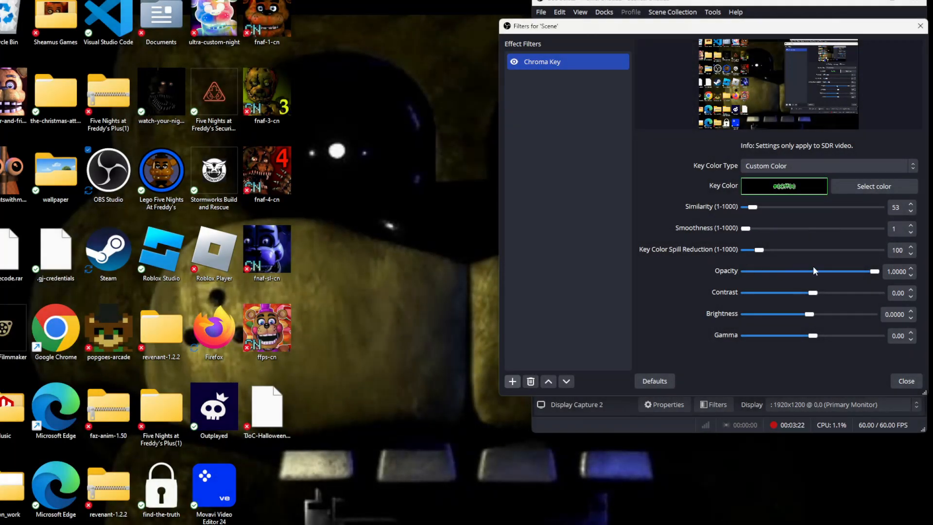
{"action": "left_click_drag", "start_coordinate": [875, 271], "coordinate": [873, 271]}
{"action": "left_click_drag", "start_coordinate": [805, 299], "coordinate": [787, 322]}
{"action": "left_click_drag", "start_coordinate": [818, 316], "coordinate": [805, 362]}
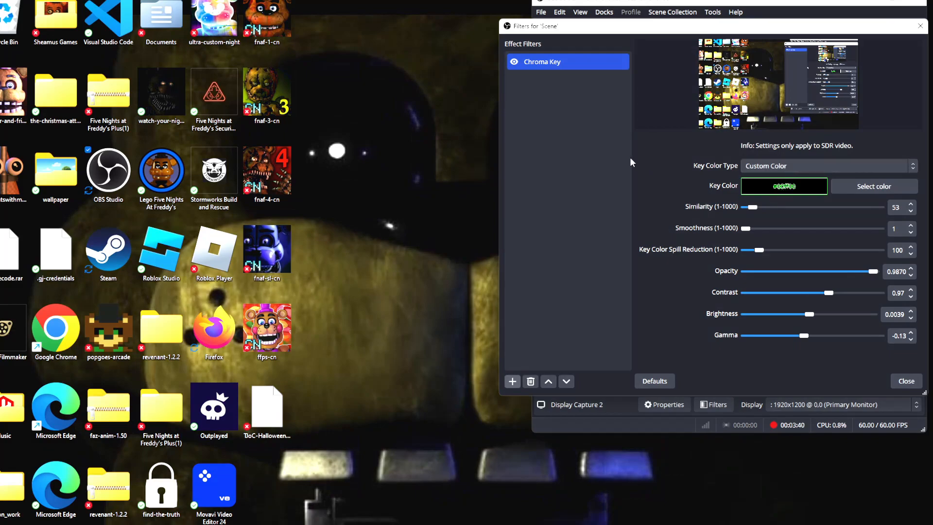
Add an Image Mask/Blend effect filter with the default name to the scene
{"action": "left_click", "coordinate": [513, 382]}
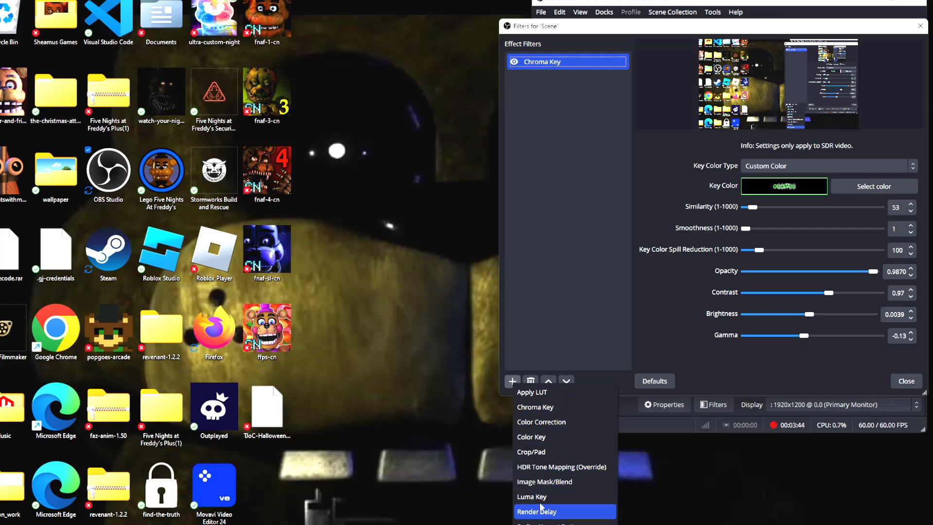
{"action": "left_click", "coordinate": [539, 481]}
{"action": "left_click", "coordinate": [689, 227]}
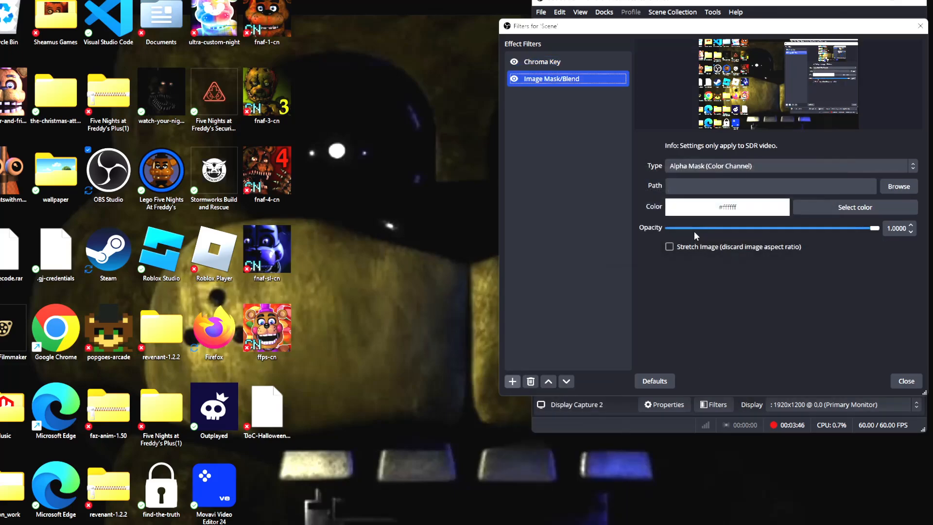
Try Blend (Multiply) as the mask filter's type, set it back to Alpha Mask (Color Channel), and close the filters
{"action": "left_click", "coordinate": [731, 167]}
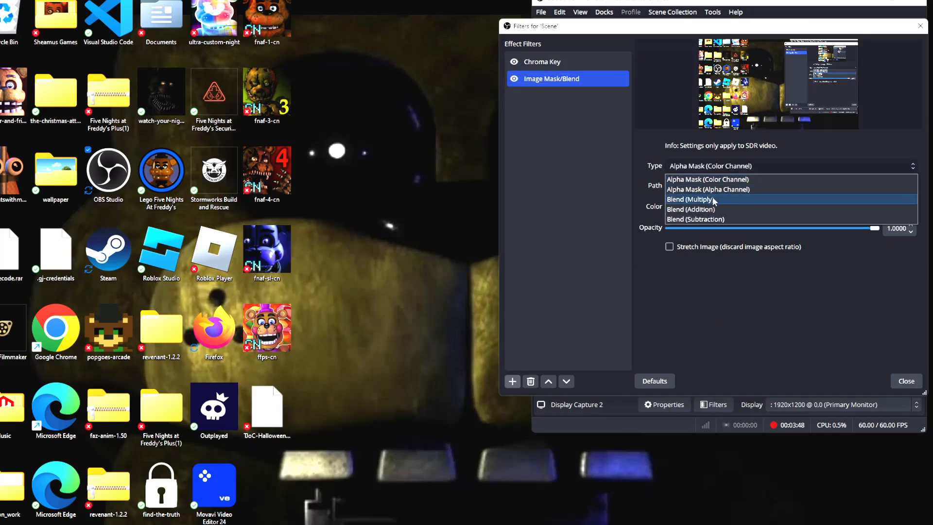
{"action": "left_click", "coordinate": [714, 199]}
{"action": "left_click", "coordinate": [734, 167]}
{"action": "left_click", "coordinate": [721, 176]}
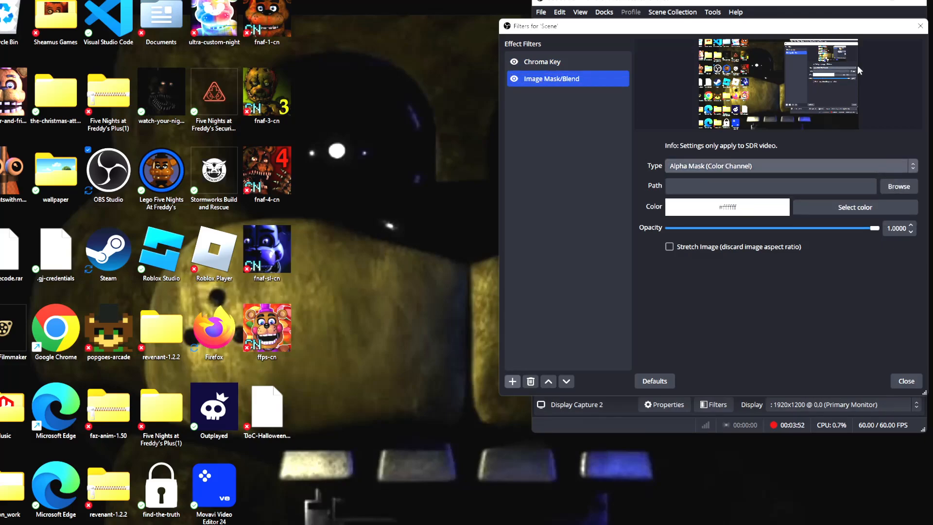
{"action": "left_click", "coordinate": [921, 26]}
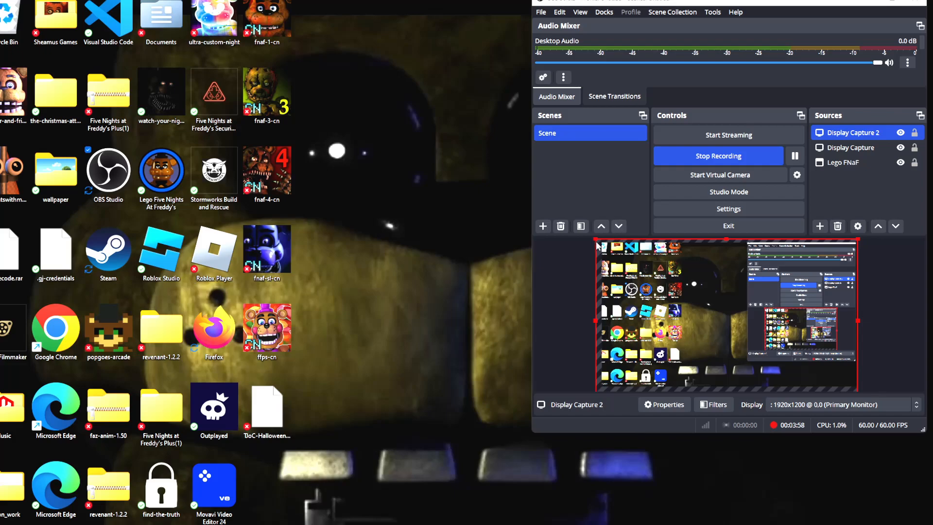
Enlarge the Display Capture 2 source slightly in the preview by stretching it outward from its upper-left corner
{"action": "left_click_drag", "start_coordinate": [596, 239], "coordinate": [592, 237]}
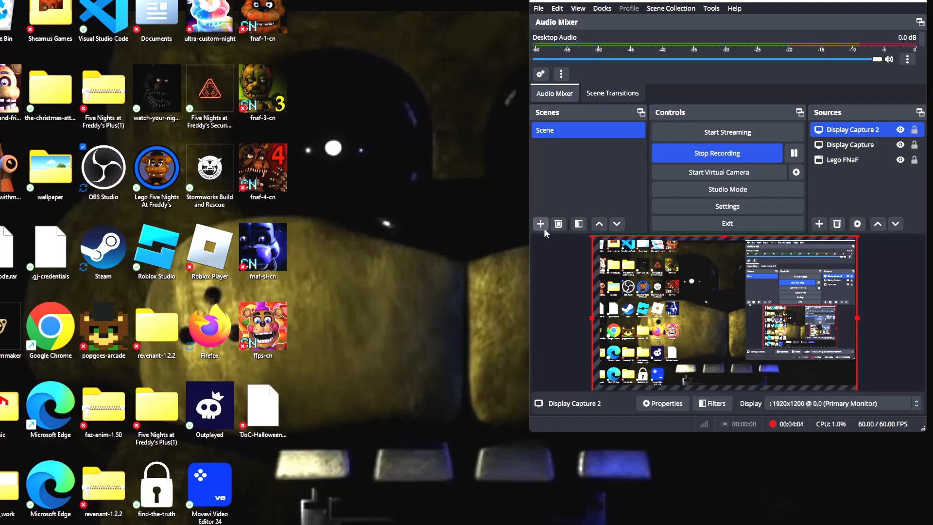
Add a Color Correction effect filter with the default name to the scene
{"action": "left_click", "coordinate": [579, 224]}
{"action": "left_click", "coordinate": [544, 59]}
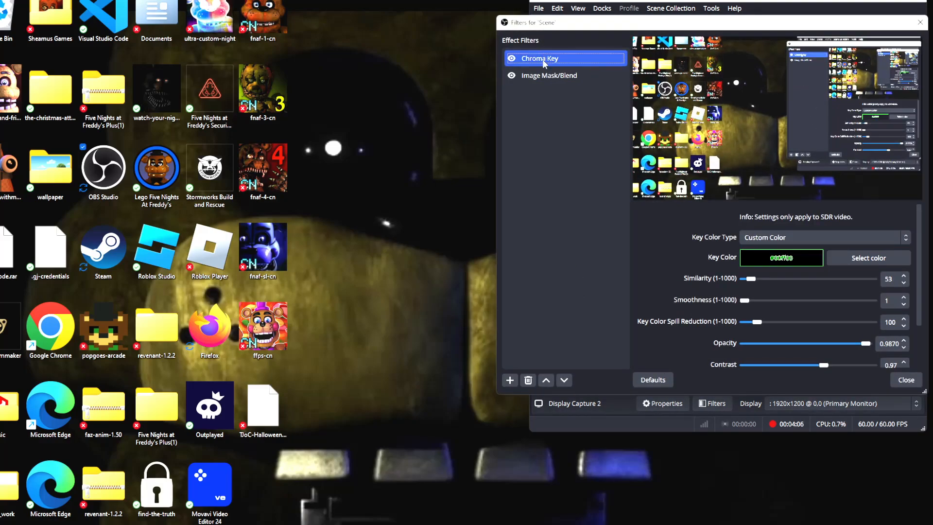
{"action": "left_click", "coordinate": [510, 379]}
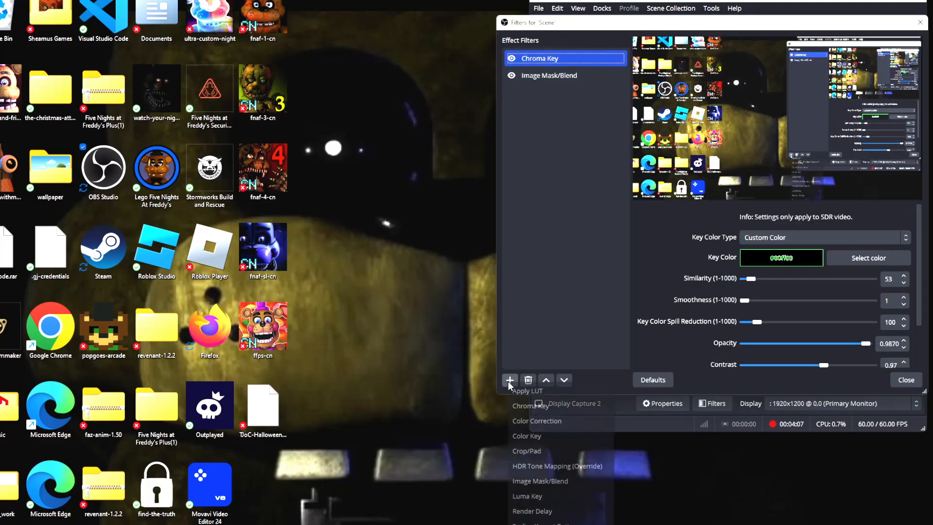
{"action": "left_click", "coordinate": [537, 421]}
{"action": "left_click", "coordinate": [689, 223]}
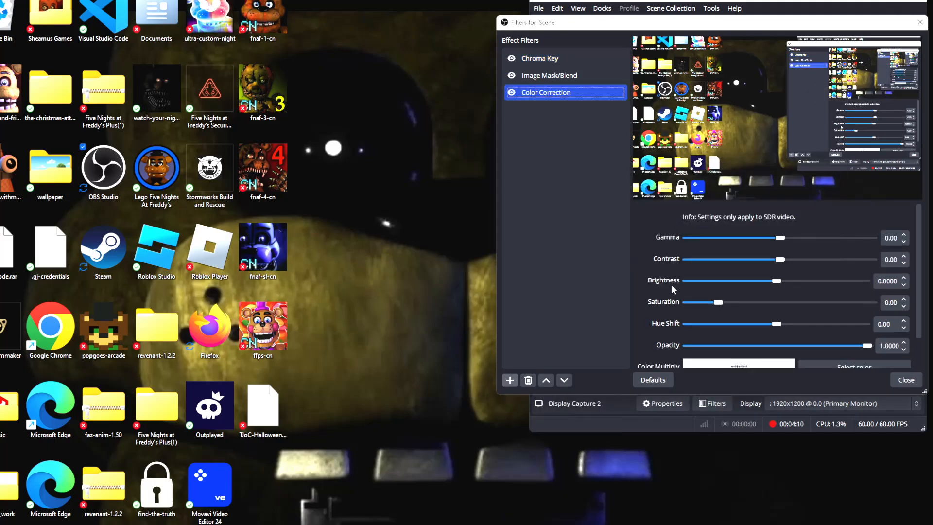
Set the Color Correction's gamma to -0.06, contrast to 0.27, brightness to -0.0028, saturation to 0.46, and hue shift to 8.62, and close the filters
{"action": "left_click_drag", "start_coordinate": [780, 238], "coordinate": [776, 291]}
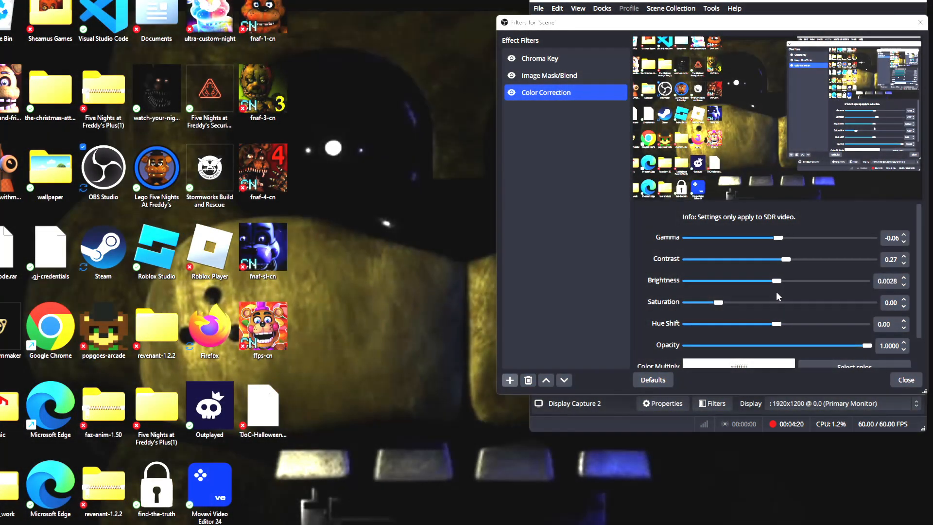
{"action": "left_click_drag", "start_coordinate": [721, 303], "coordinate": [782, 328]}
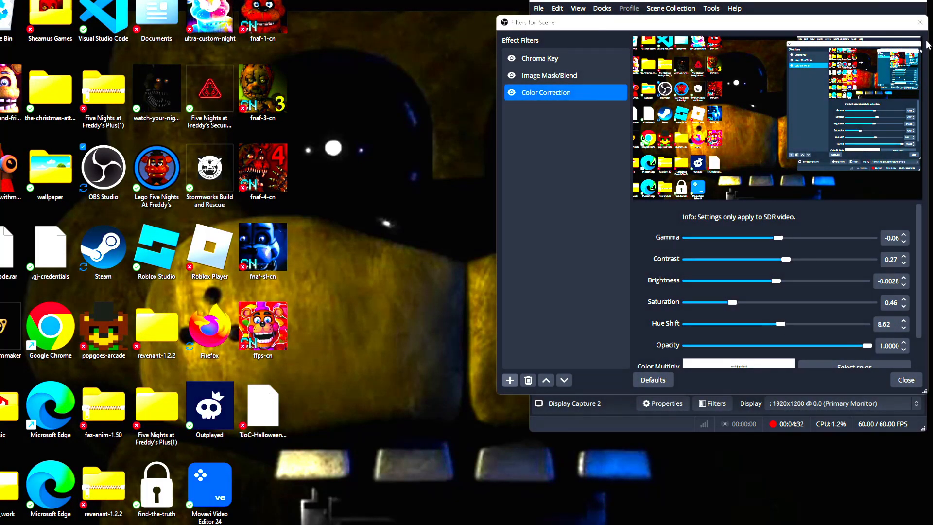
{"action": "left_click", "coordinate": [920, 23]}
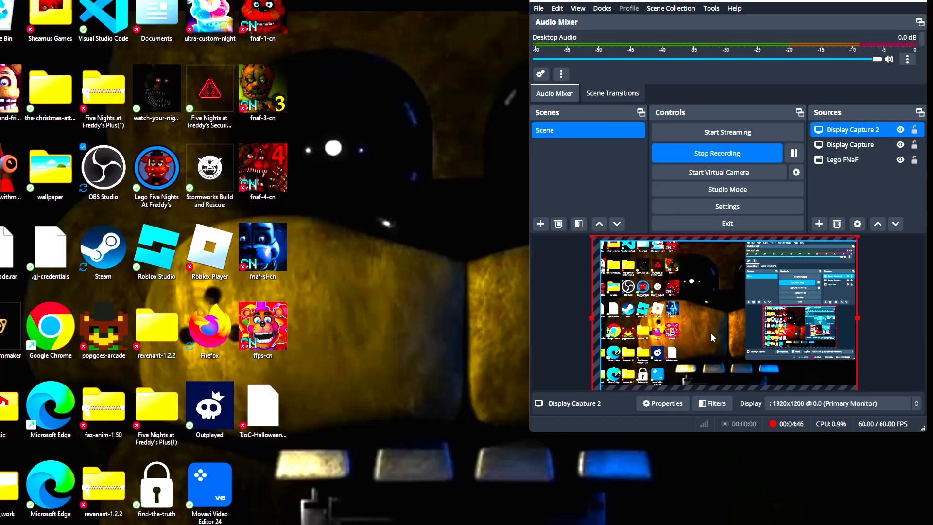
{"action": "left_click", "coordinate": [818, 225]}
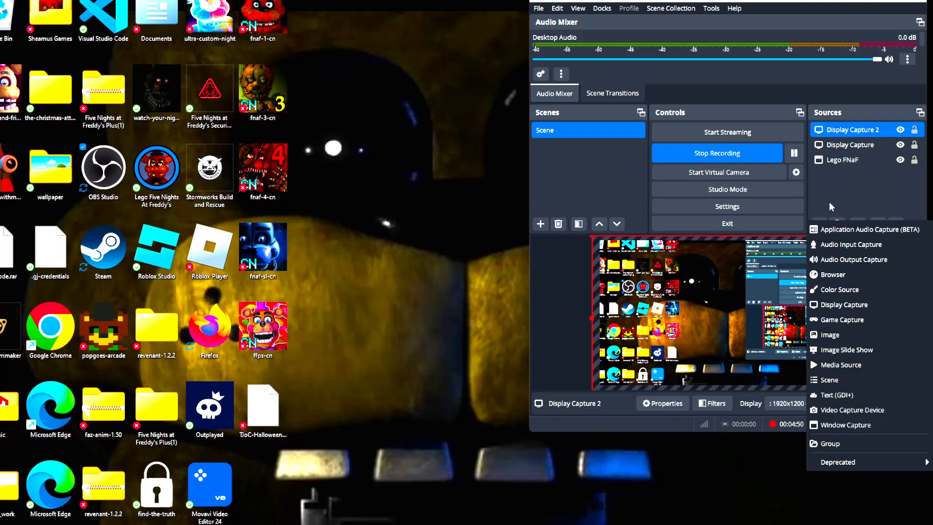
{"action": "left_click", "coordinate": [832, 200]}
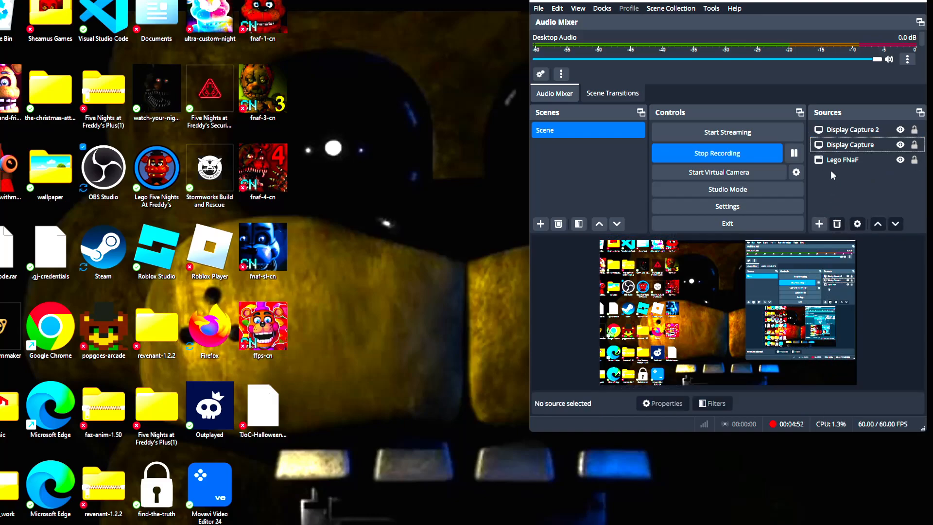